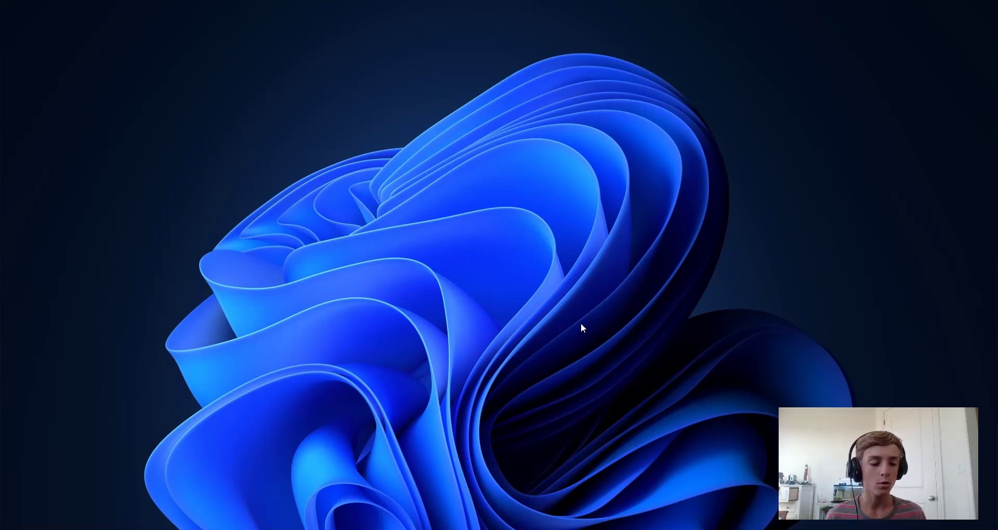
- Find NVIDIA Control Panel by searching 'nvidia' and go to Manage 3D Settings
key(super)
text(nvidia)
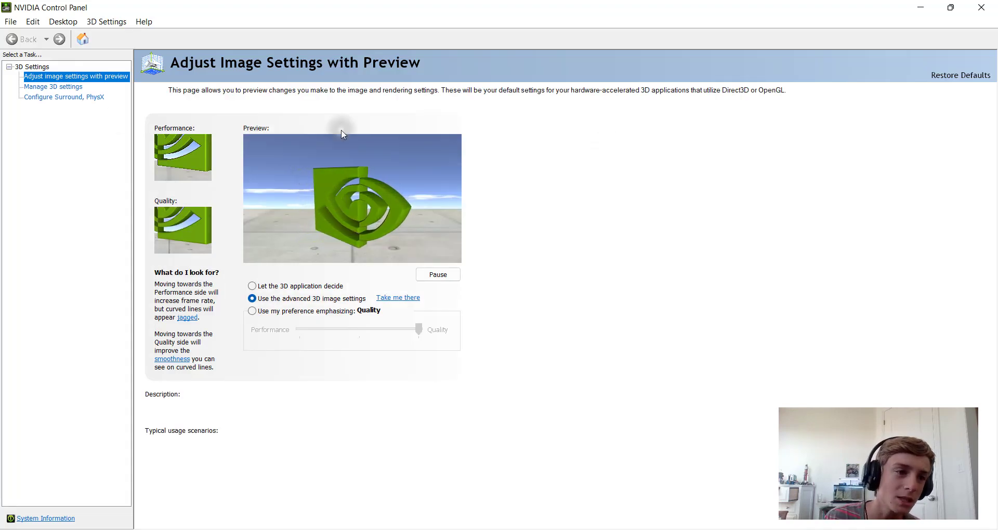
click(52, 87)
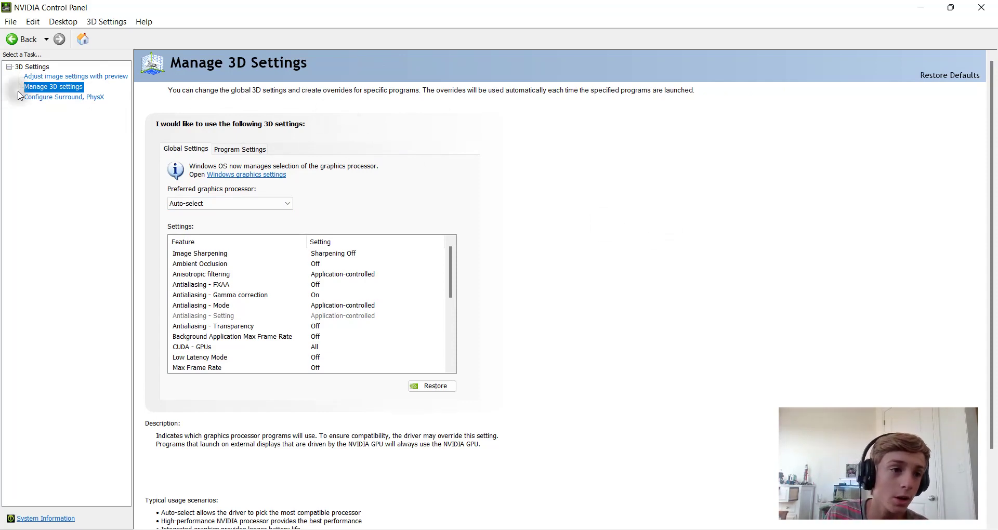
- Set the global preferred graphics processor to High-performance NVIDIA processor
click(48, 77)
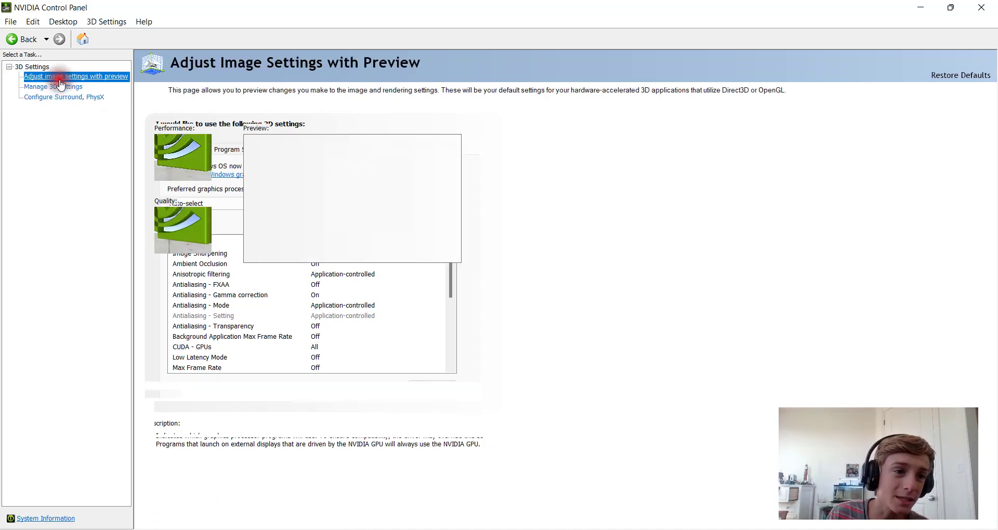
click(54, 87)
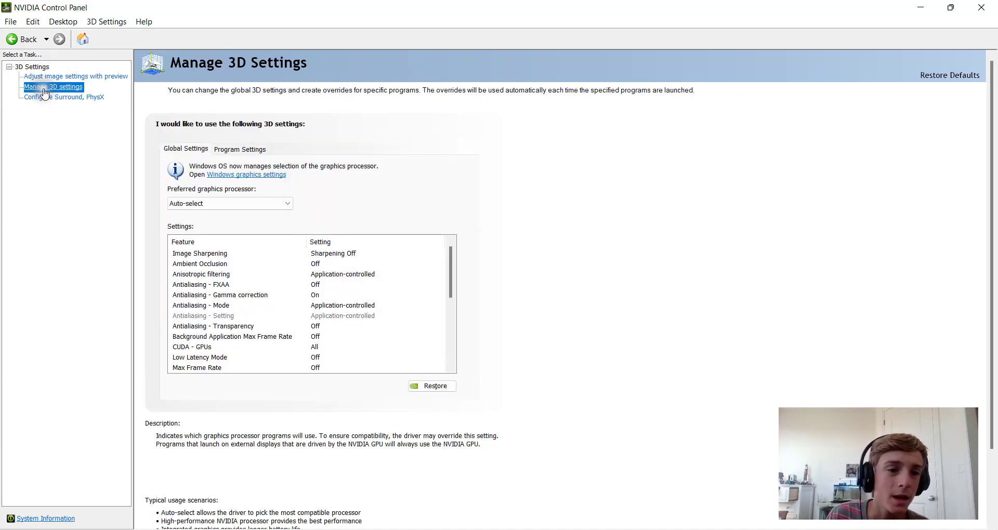
click(237, 207)
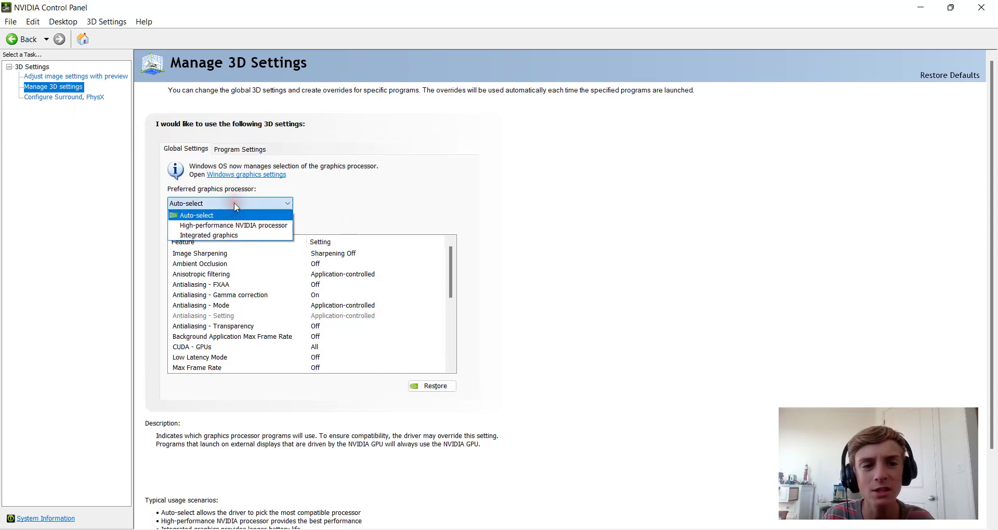
click(219, 226)
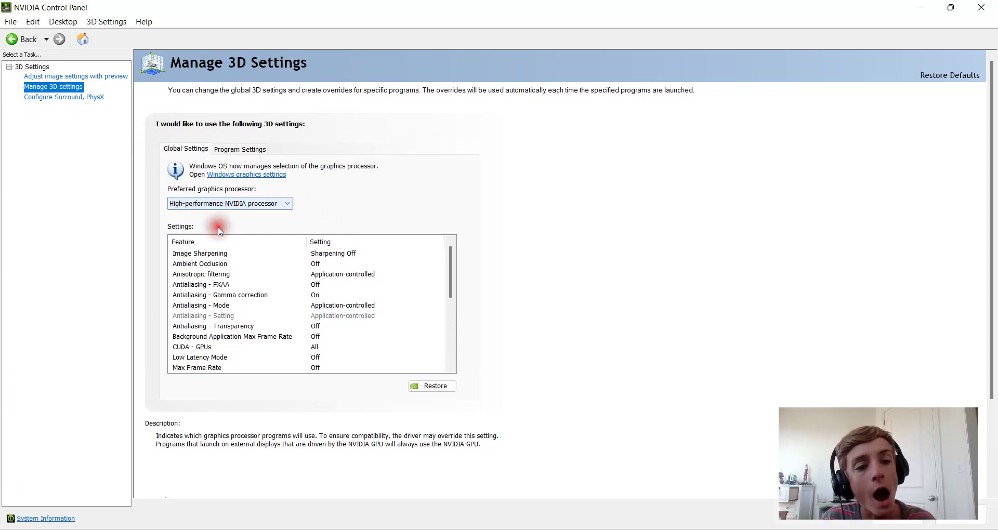
- In Program Settings, make blender.exe use the High-performance NVIDIA processor
click(261, 154)
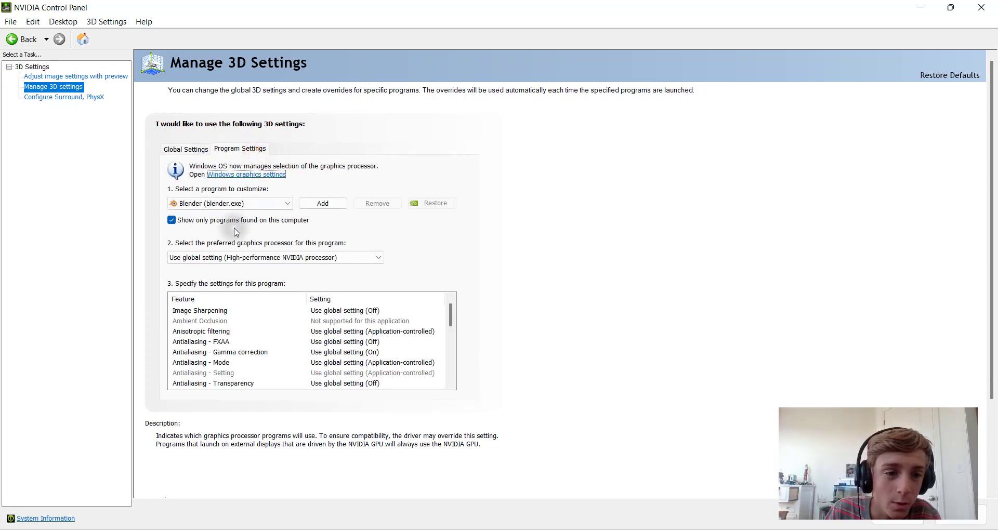
click(222, 203)
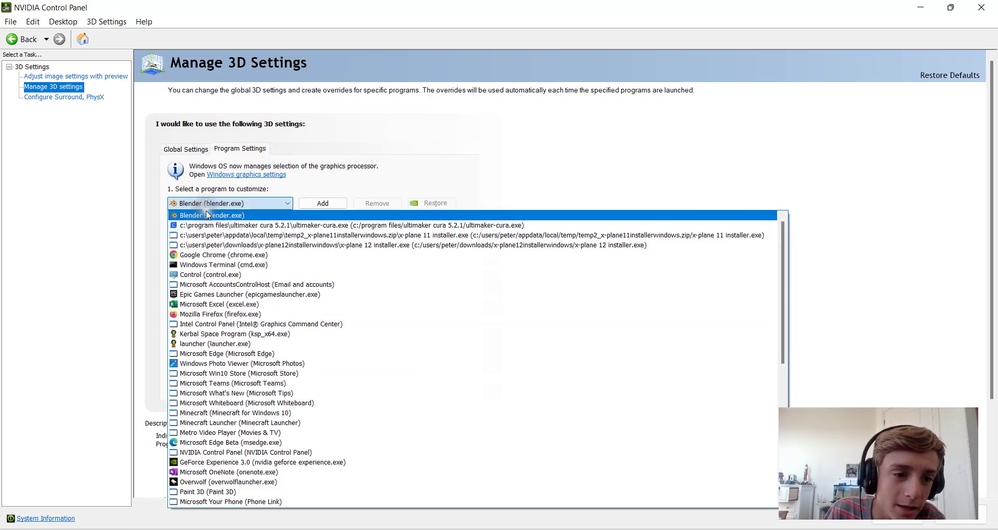
click(208, 216)
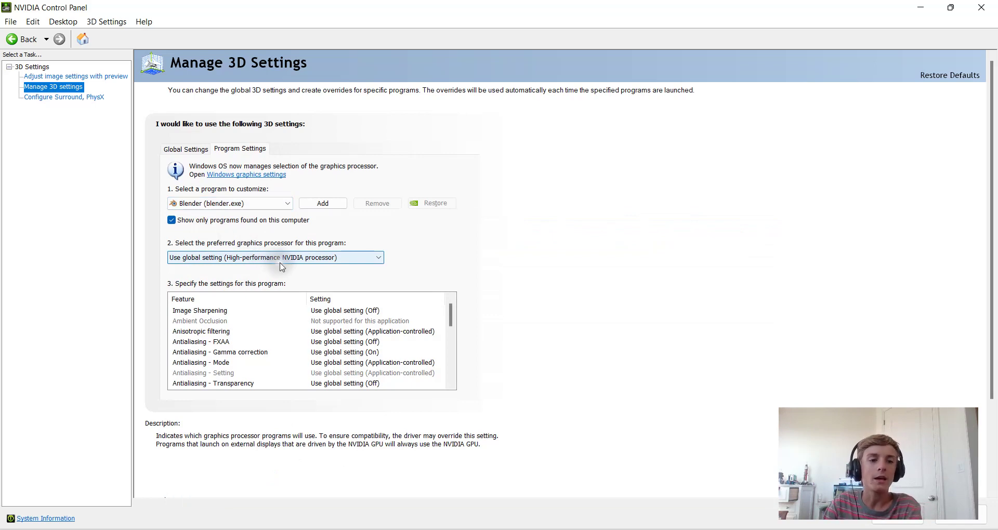
click(222, 263)
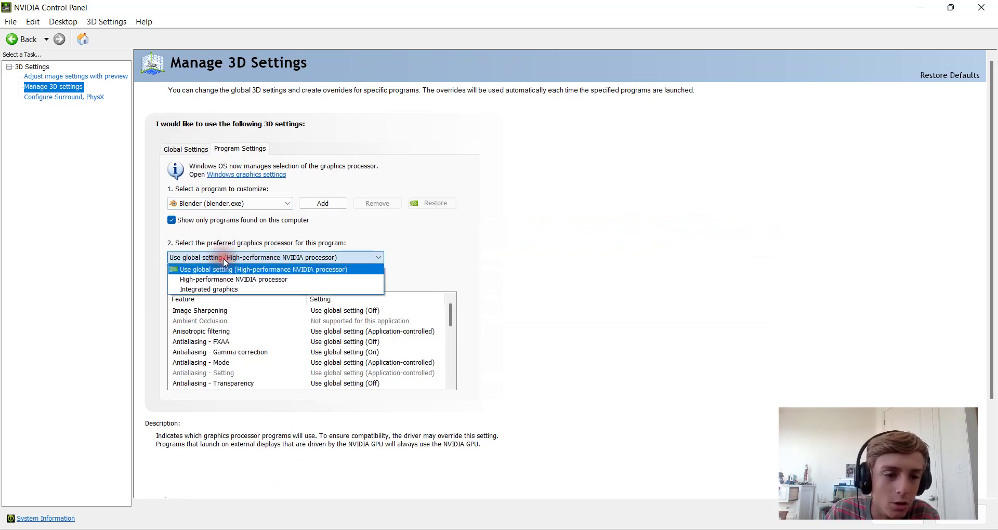
click(205, 280)
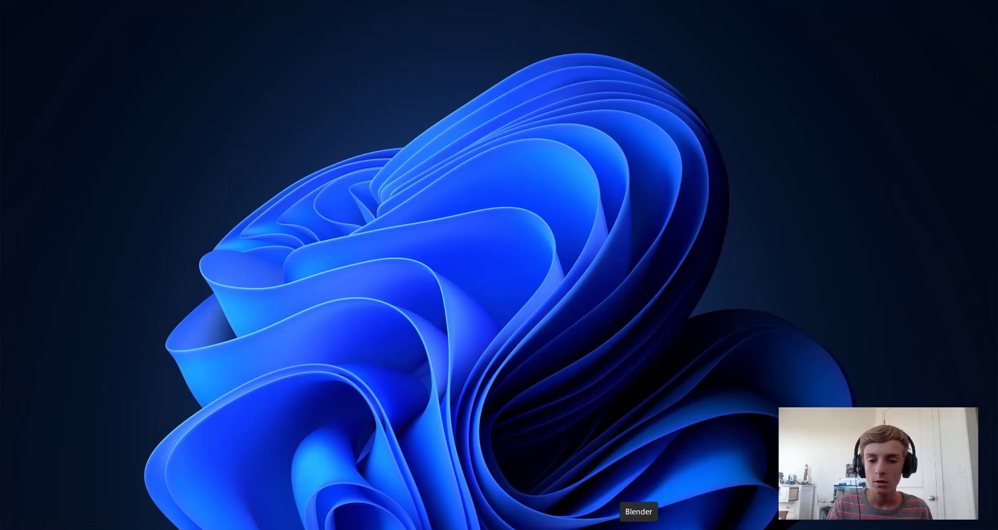
- Launch Blender, delete the default objects, and add a scaled-up plane
click(639, 527)
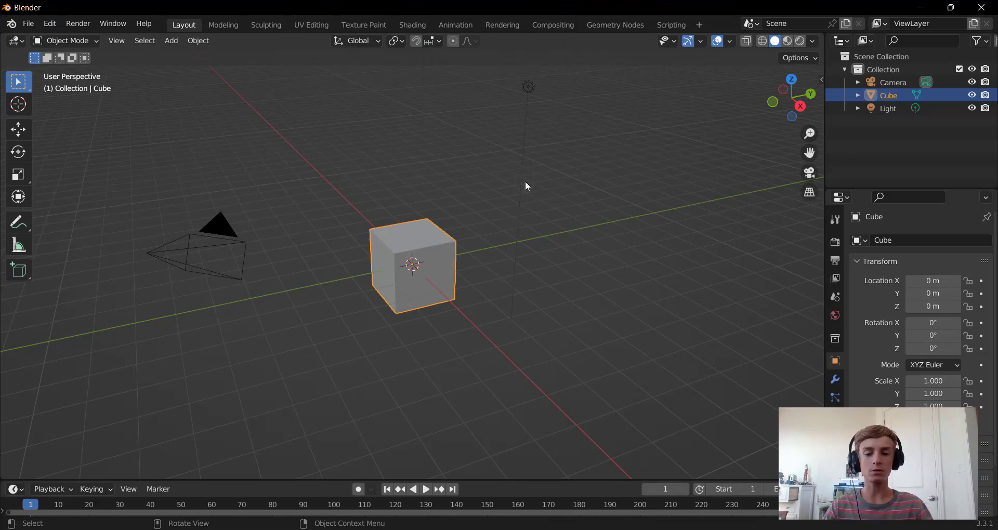
key(a)
key(Delete)
key(shift+a)
mouse_move(527, 182)
click(569, 183)
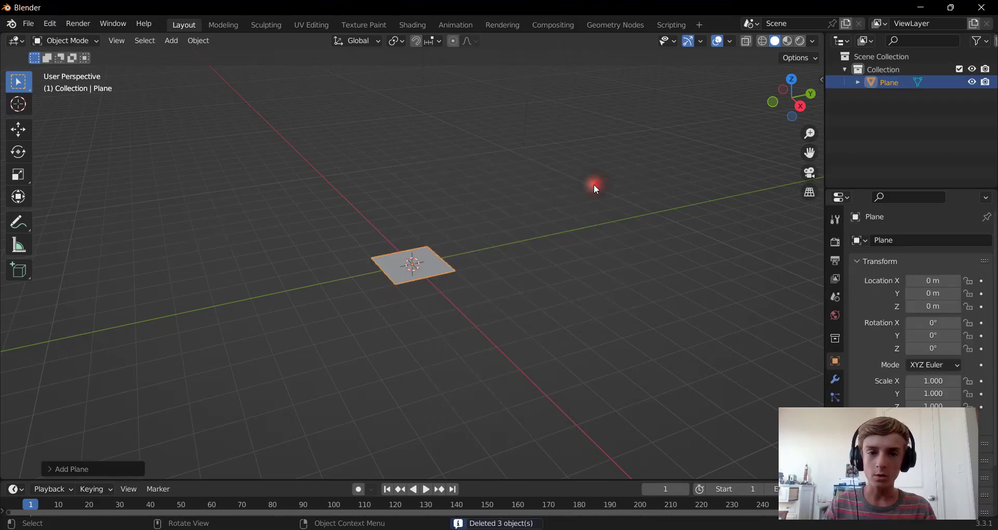
key(s)
click(710, 306)
- Add an Ico Sphere and raise it along Z onto the plane
key(shift+a)
mouse_move(490, 176)
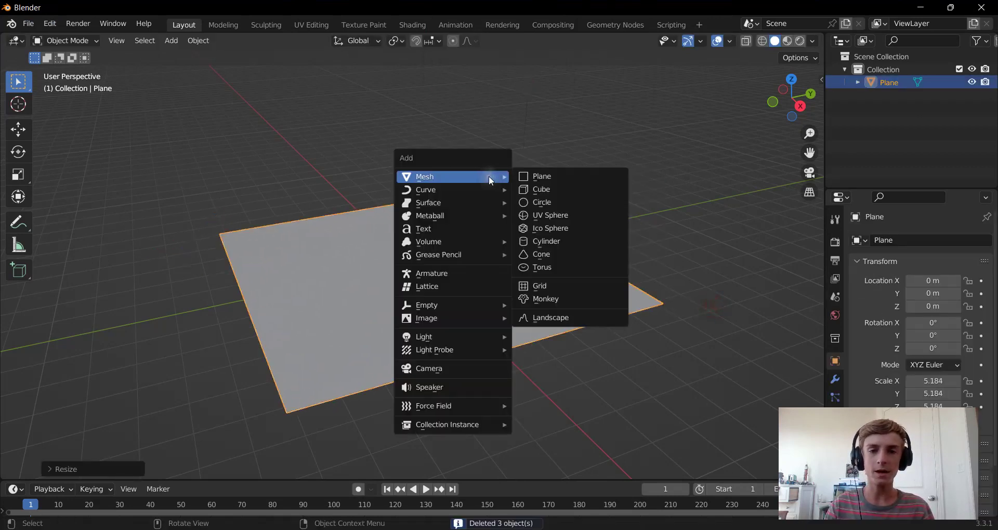
click(550, 230)
middle_drag(550, 229, 483, 275)
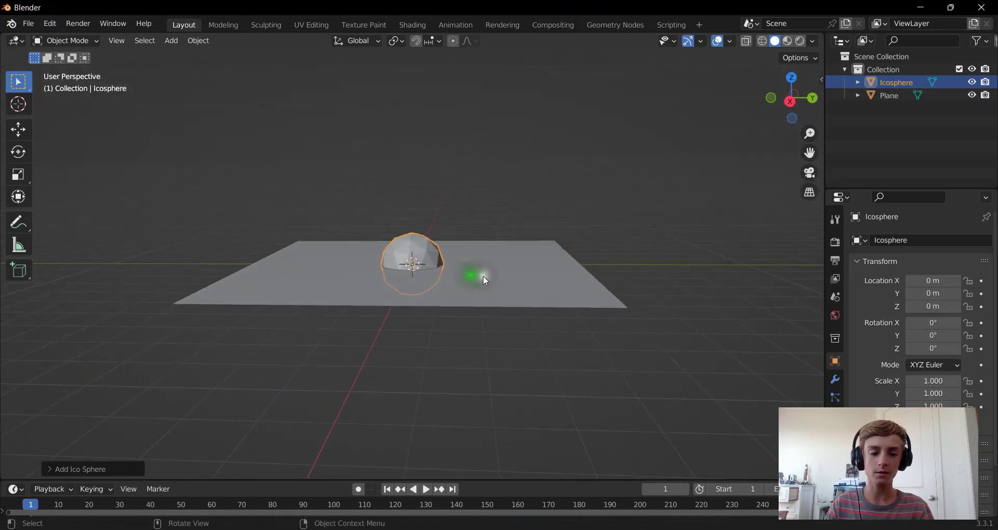
key(g)
key(z)
click(484, 235)
- Duplicate the ground plane and place a smaller copy above the sphere
click(515, 156)
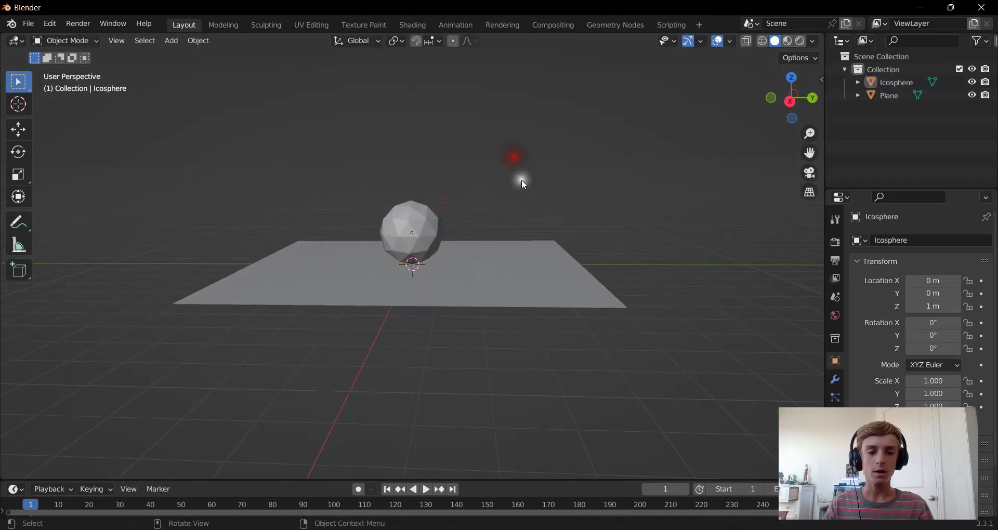
click(539, 273)
click(791, 102)
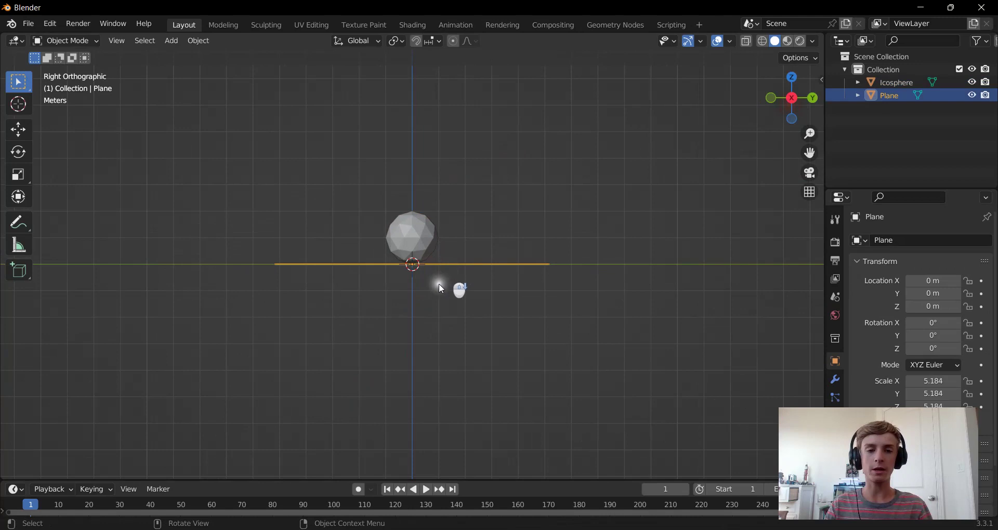
key(shift+d)
click(657, 203)
scroll(663, 229, down, 2)
key(s)
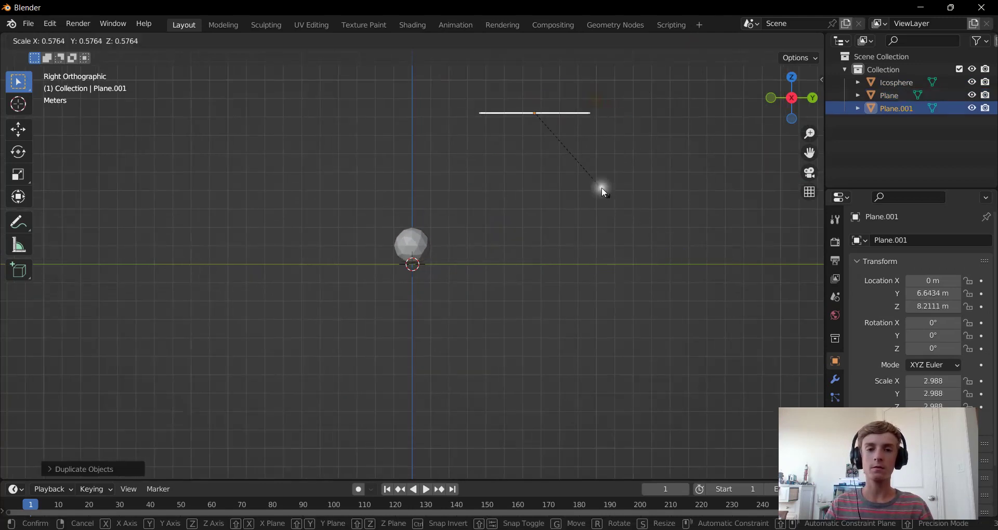
click(581, 186)
key(g)
click(538, 239)
key(s)
click(562, 243)
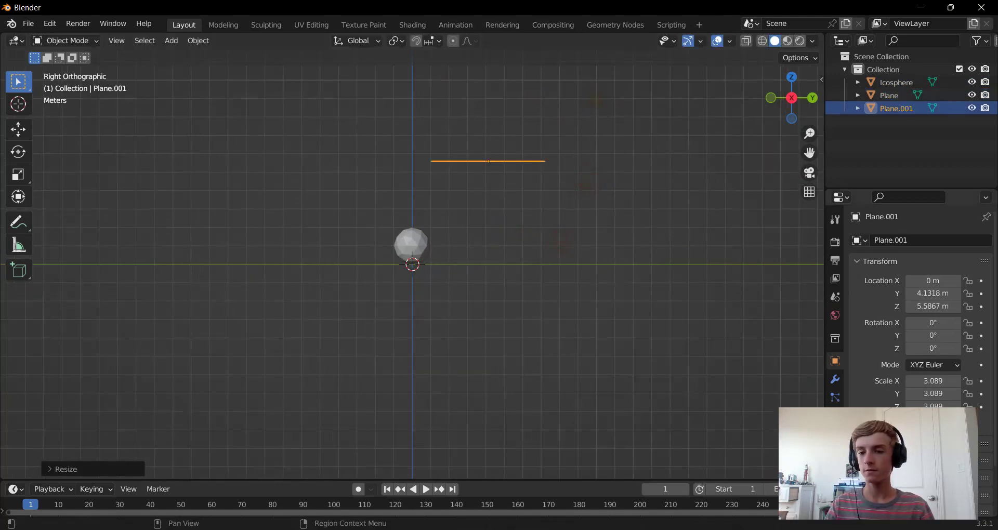
- Give the plane copy a new Emission material and raise it higher
click(837, 447)
click(903, 295)
click(931, 375)
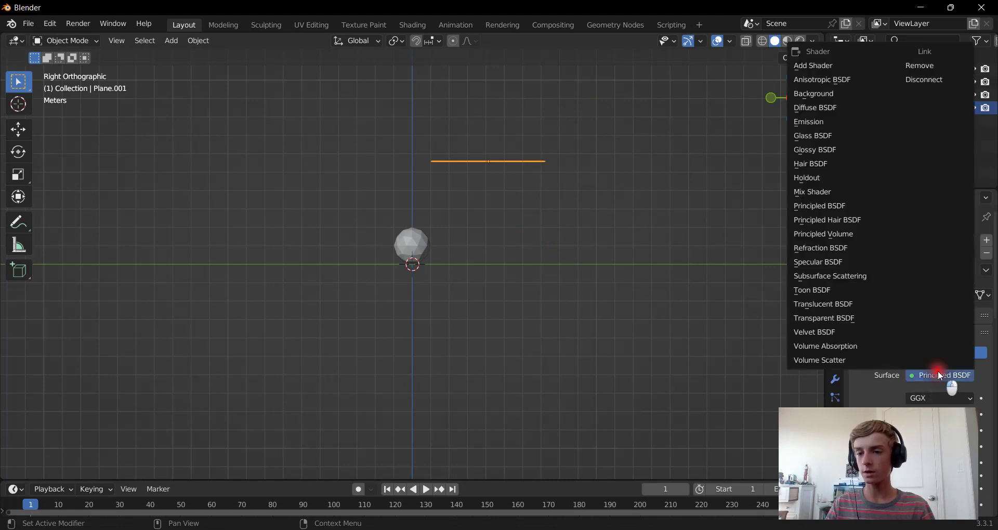
click(817, 122)
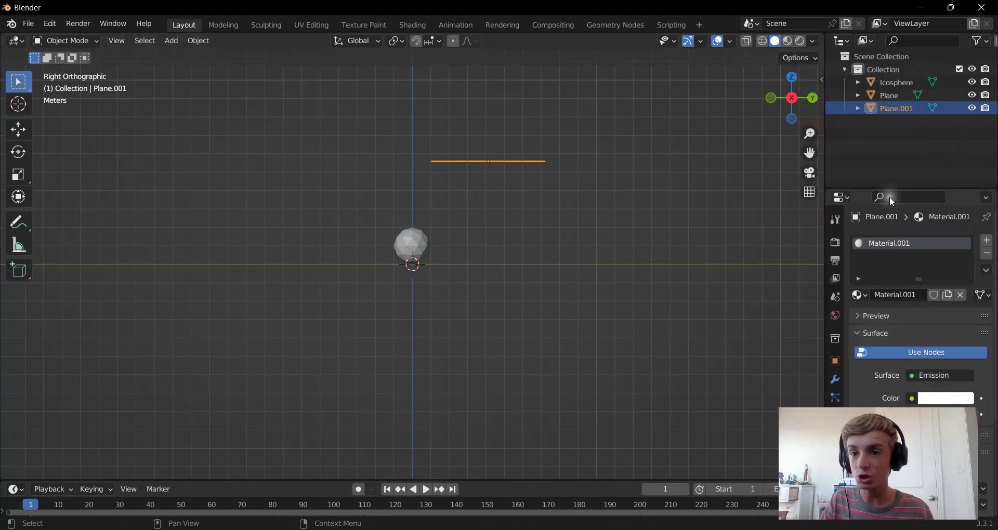
middle_drag(519, 200, 604, 231)
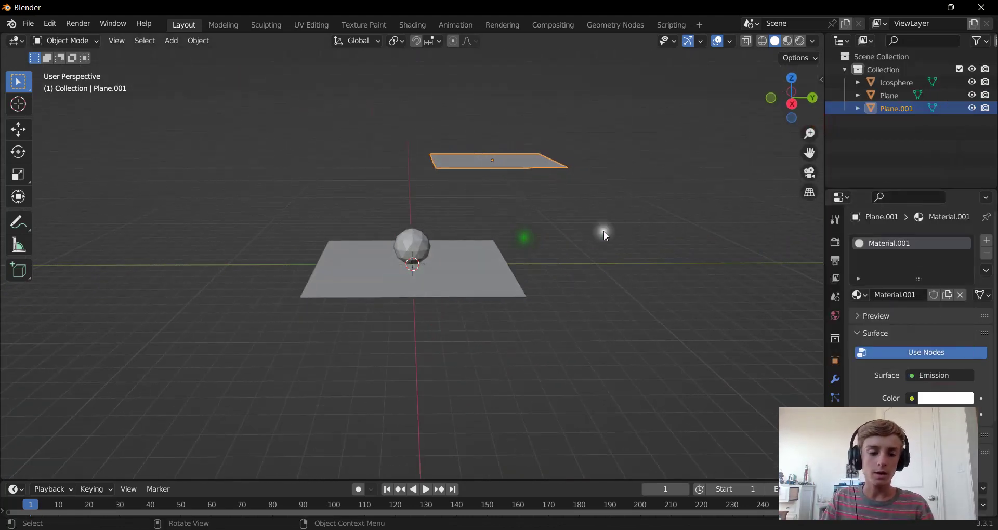
key(g)
click(566, 201)
click(234, 116)
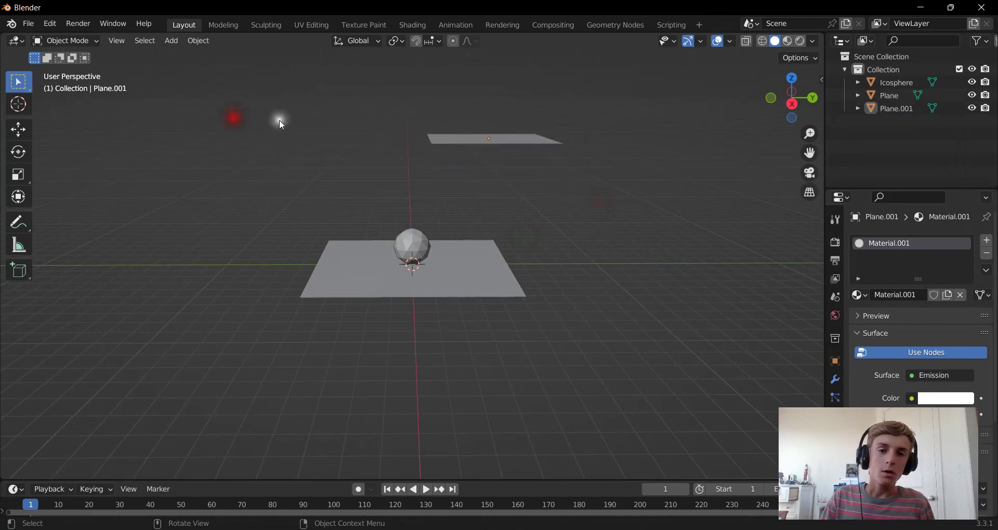
middle_drag(369, 144, 572, 244)
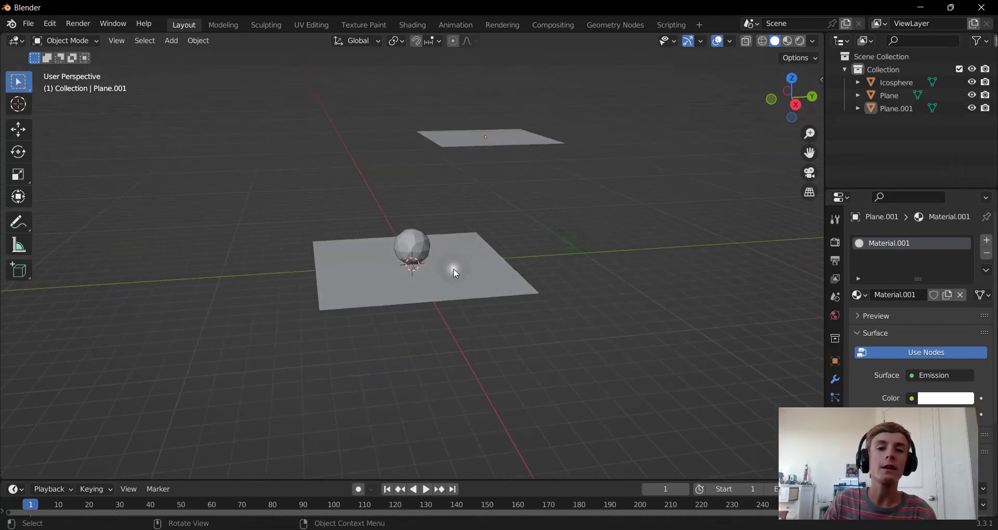
- In Preferences > System, set Cycles render devices to OptiX with the RTX 3060 Laptop GPU
click(50, 23)
click(80, 210)
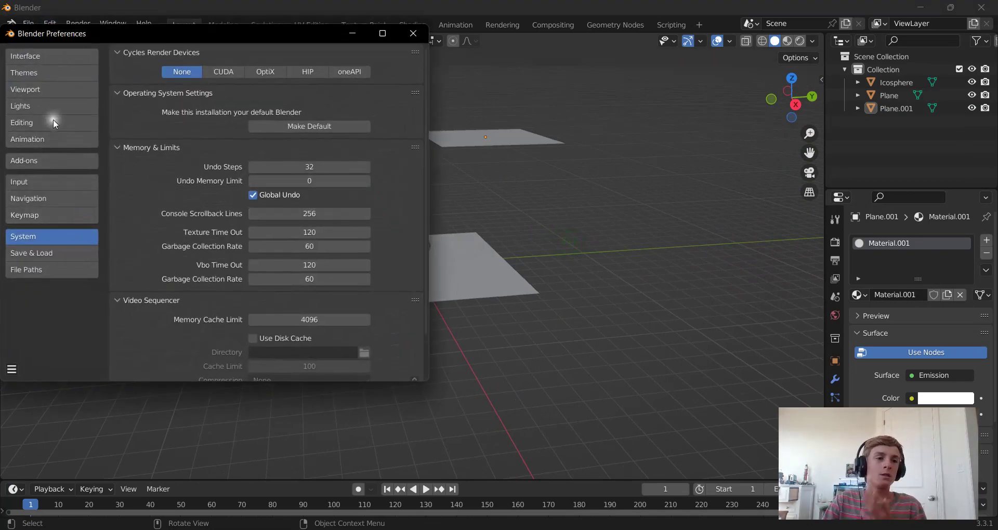
click(66, 58)
click(67, 237)
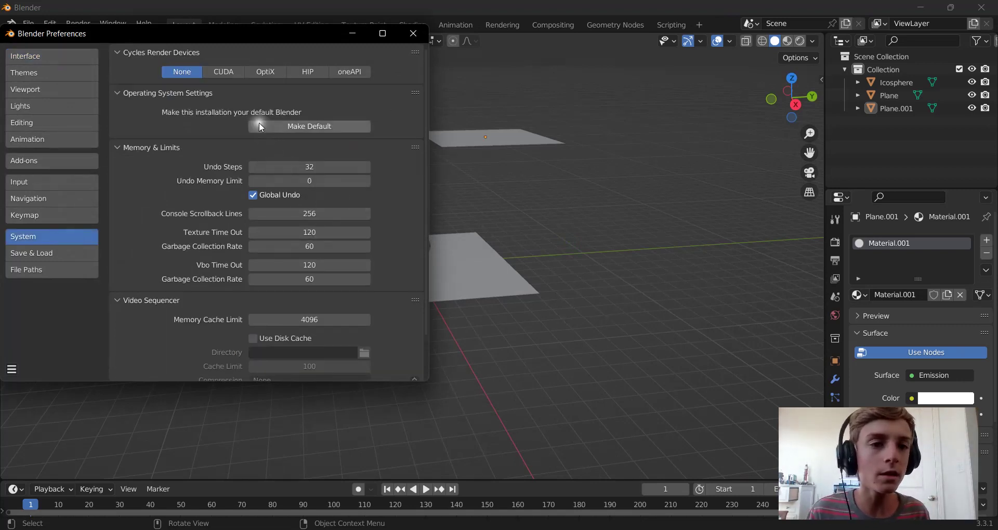
click(271, 72)
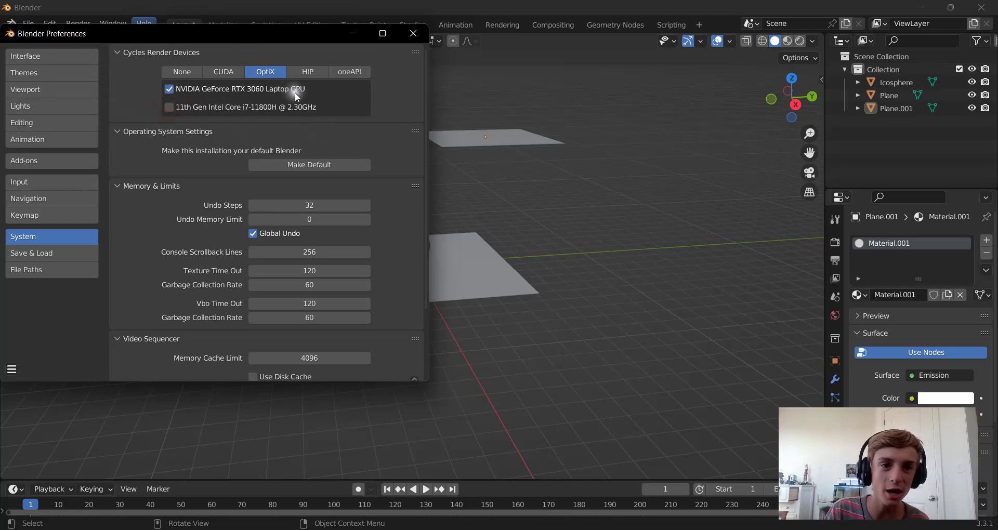
click(420, 41)
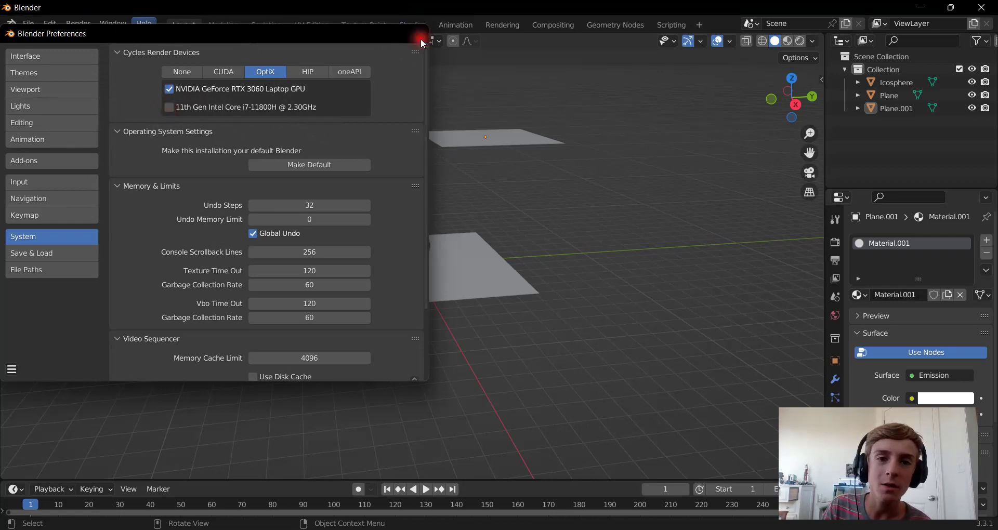
- Add a Subdivision Surface modifier to the icosphere
scroll(575, 307, up, 6)
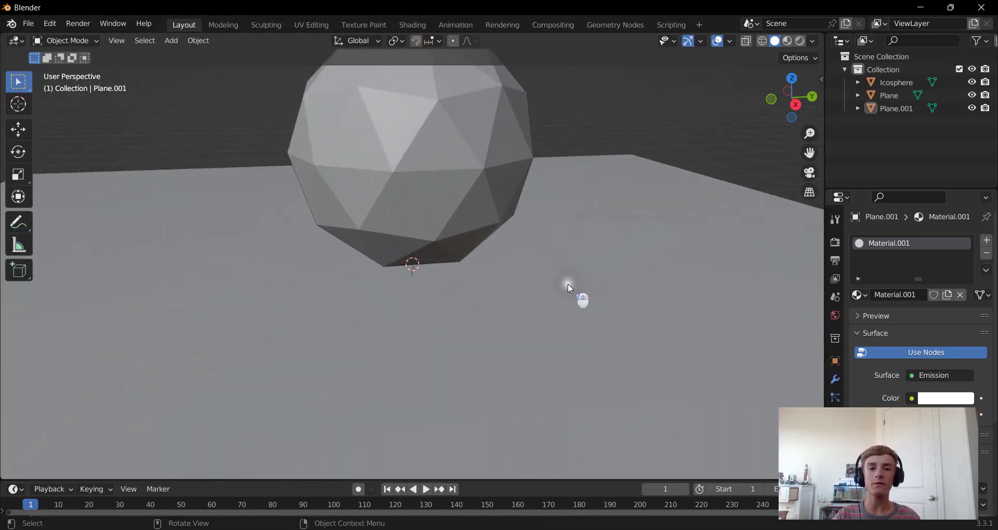
scroll(570, 289, down, 2)
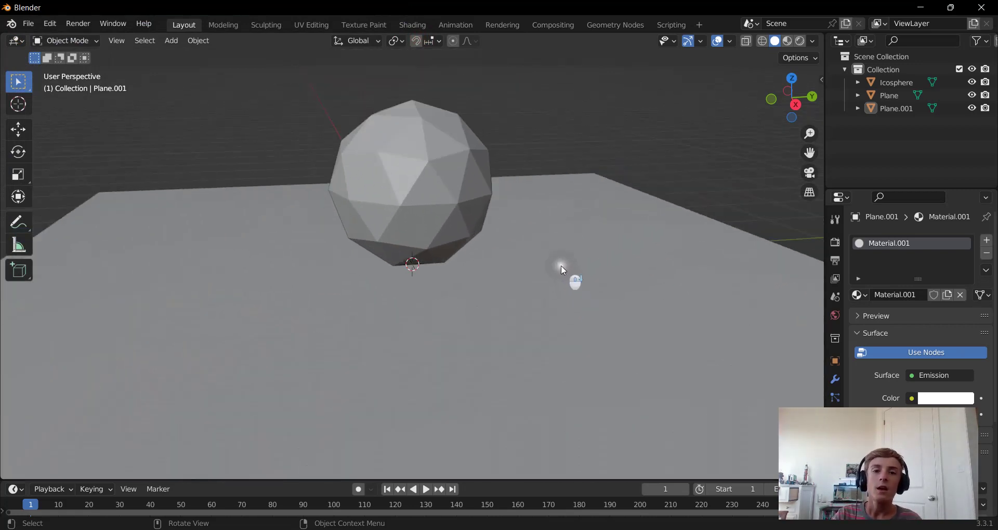
click(416, 159)
middle_drag(603, 234, 576, 196)
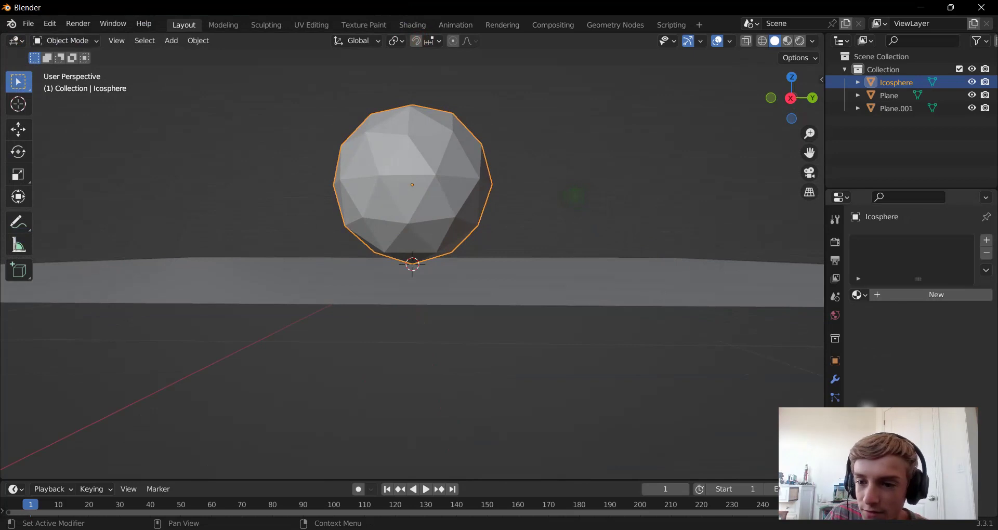
click(835, 380)
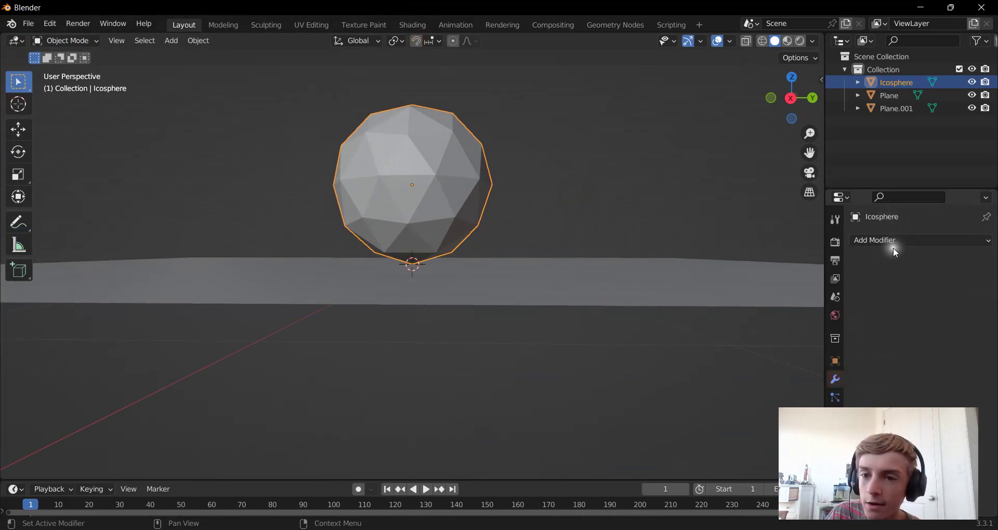
click(893, 239)
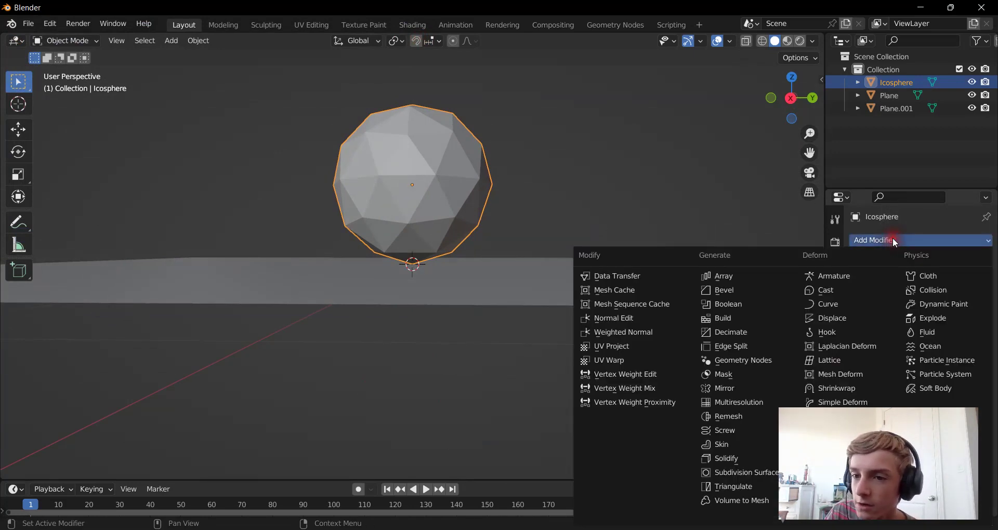
click(762, 474)
middle_drag(505, 369, 590, 276)
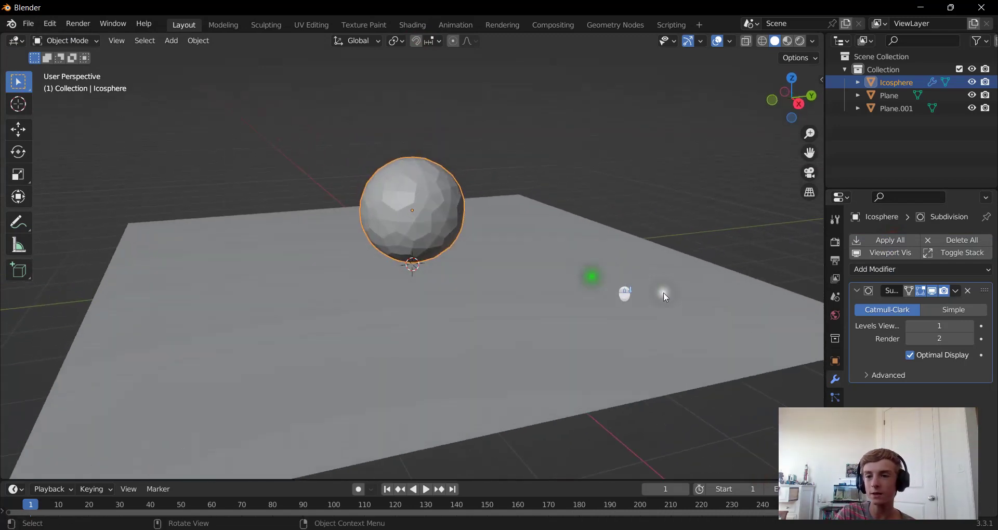
- Set the subdivision viewport level to 2 and apply Shade Smooth to the sphere
click(968, 326)
click(968, 327)
click(967, 326)
click(968, 327)
click(968, 327)
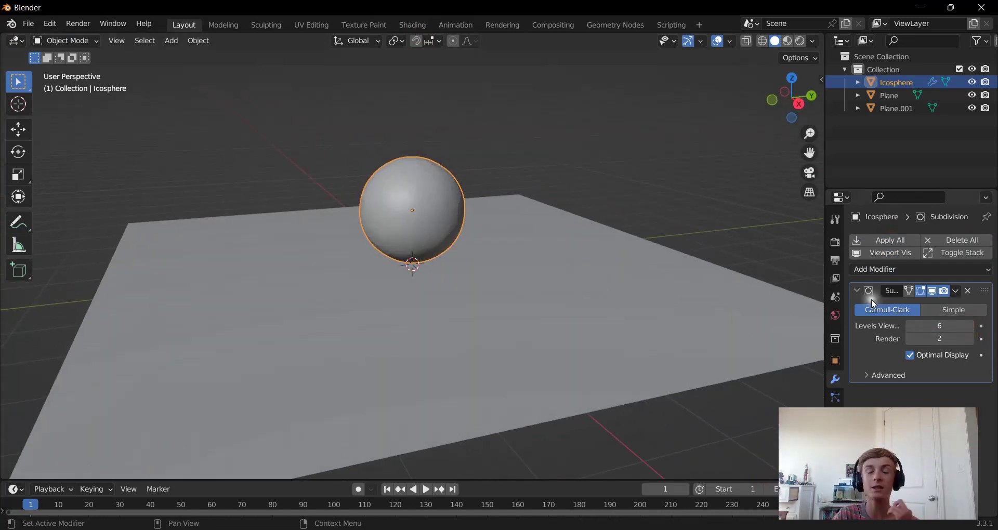
scroll(506, 147, up, 5)
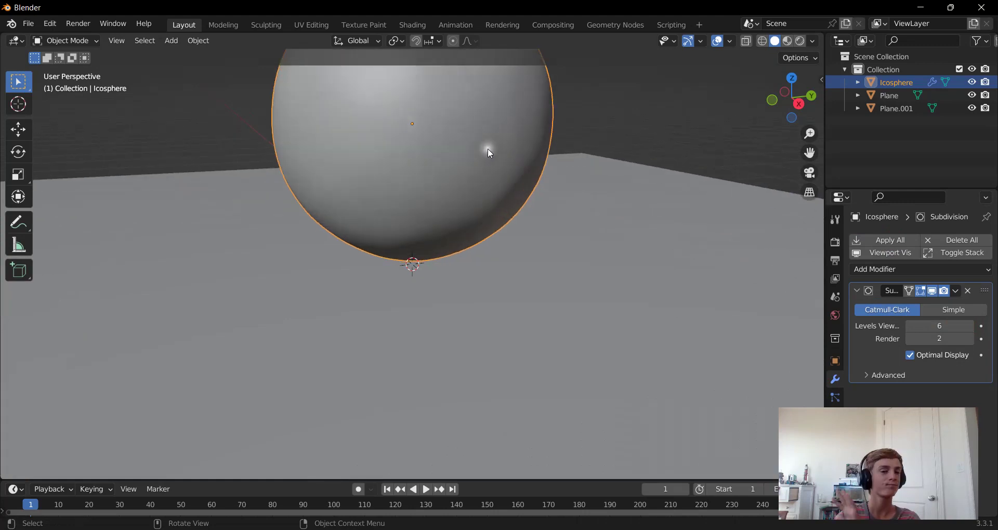
click(910, 325)
click(910, 325)
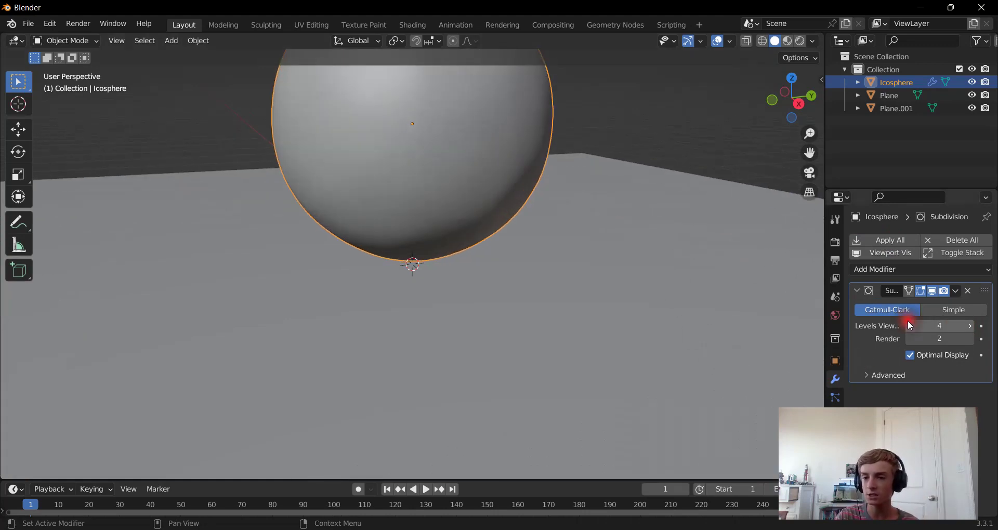
click(911, 325)
click(910, 325)
scroll(494, 138, down, 1)
right_click(429, 104)
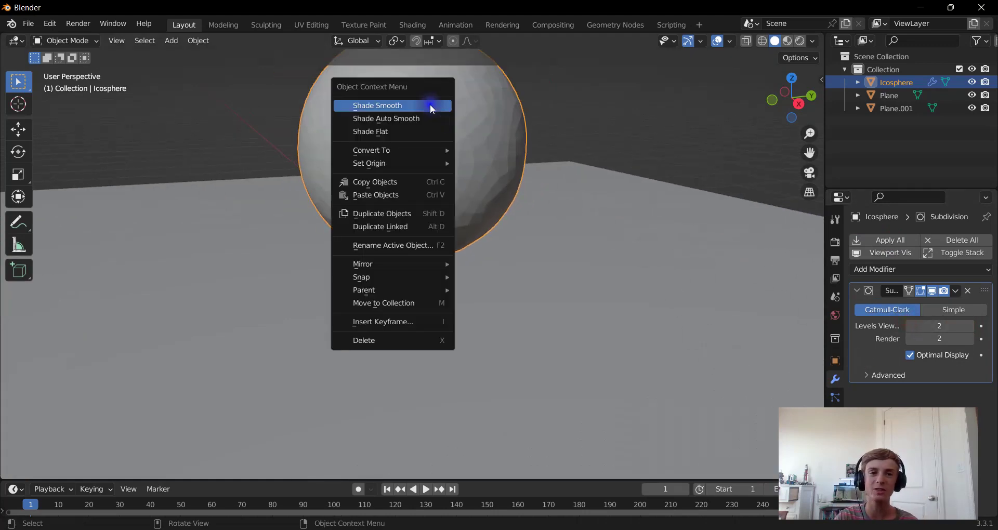
click(430, 104)
click(593, 120)
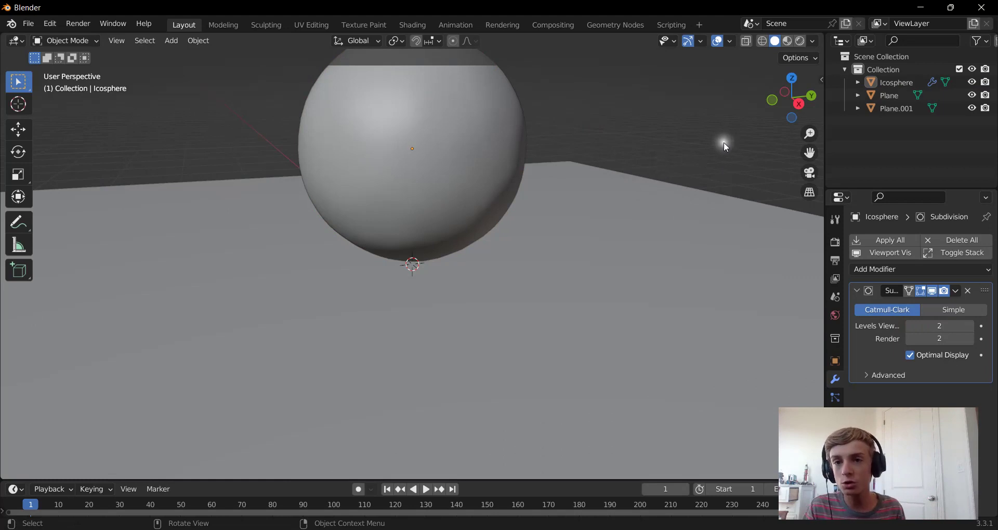
- Switch the viewport to Rendered shading and orbit around the scene
key(z)
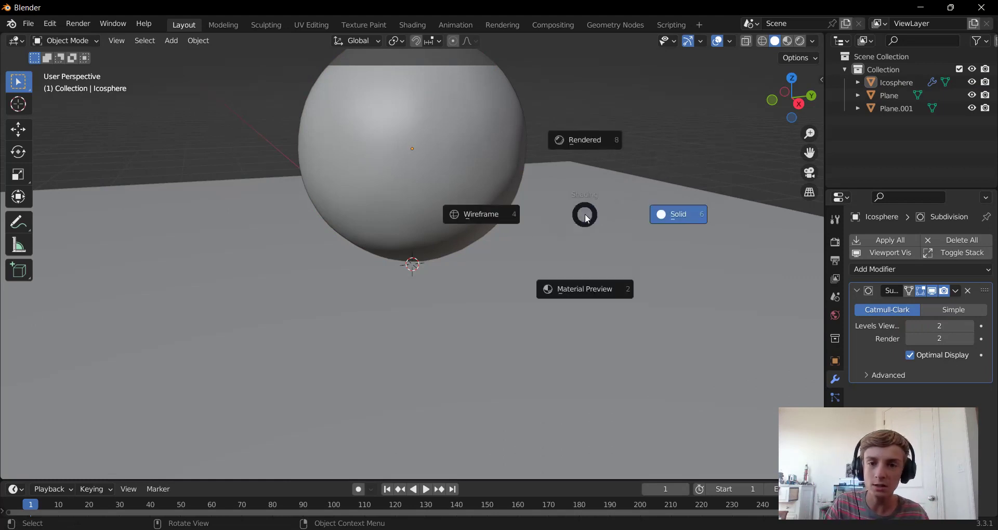
click(578, 109)
middle_drag(578, 86, 564, 274)
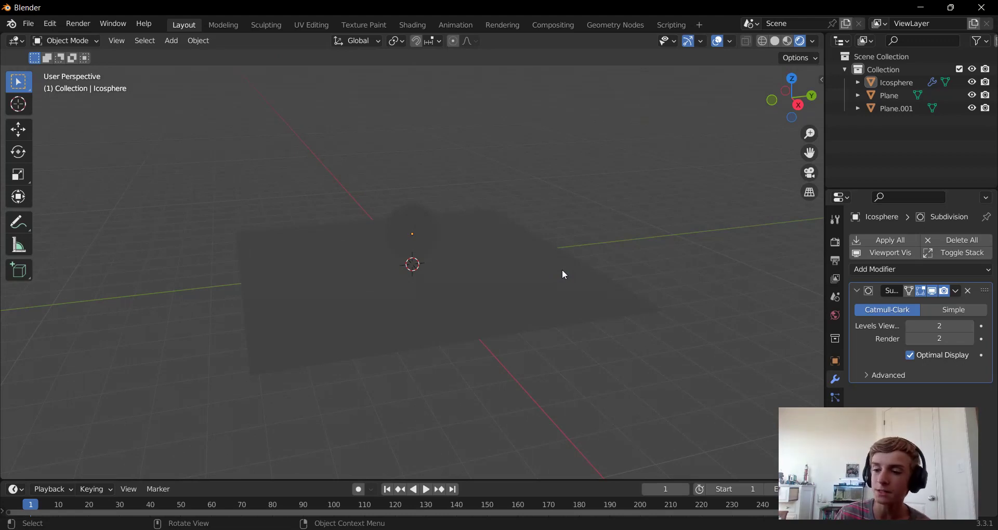
click(50, 23)
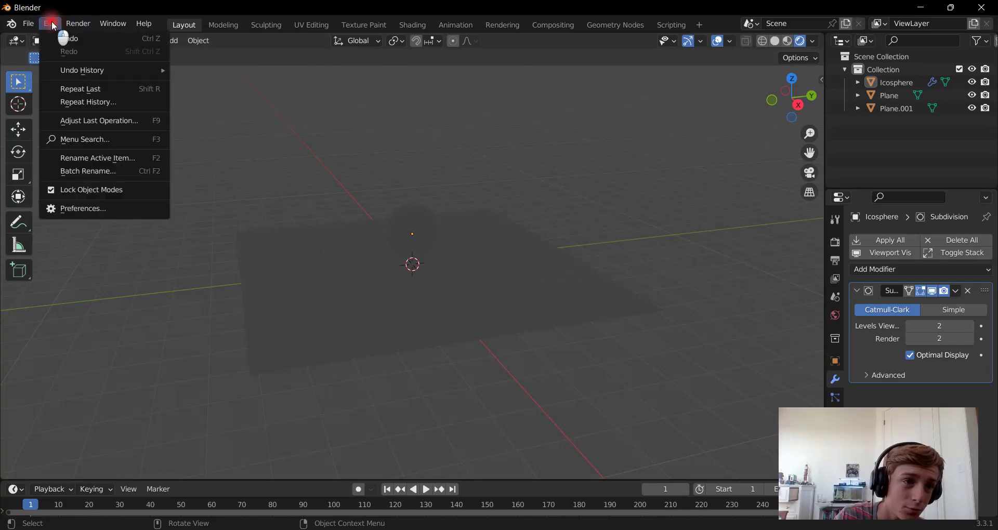
- Check the preferences, then set the render engine to Cycles in Render Properties
click(72, 209)
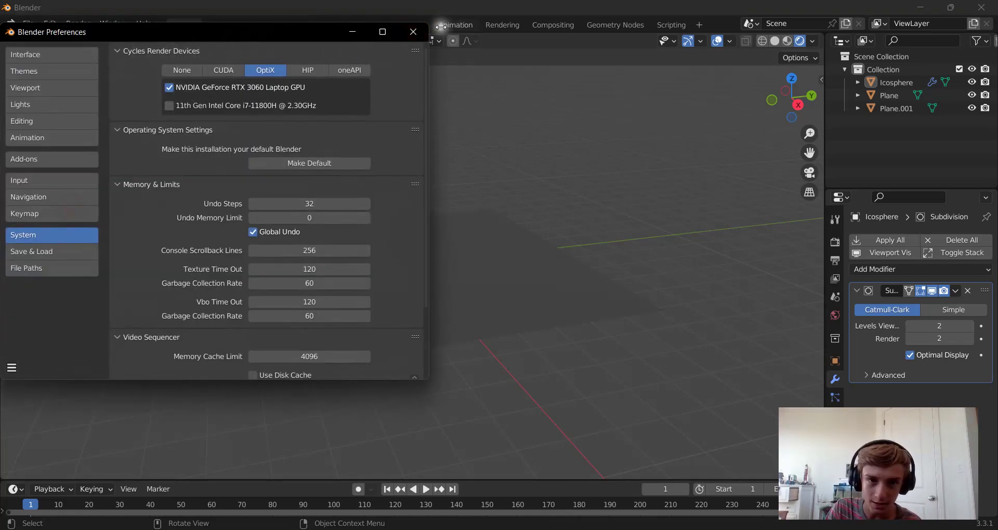
click(413, 31)
click(836, 244)
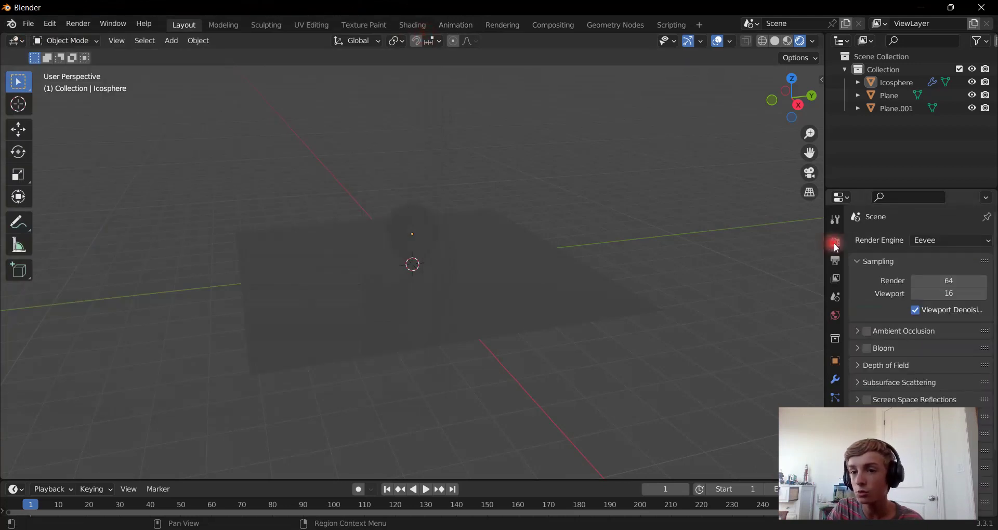
click(918, 243)
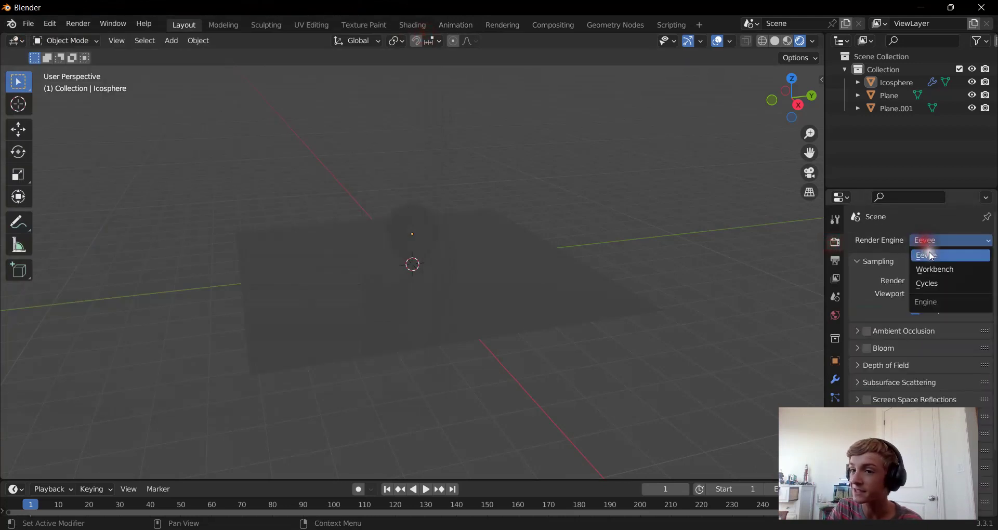
click(943, 281)
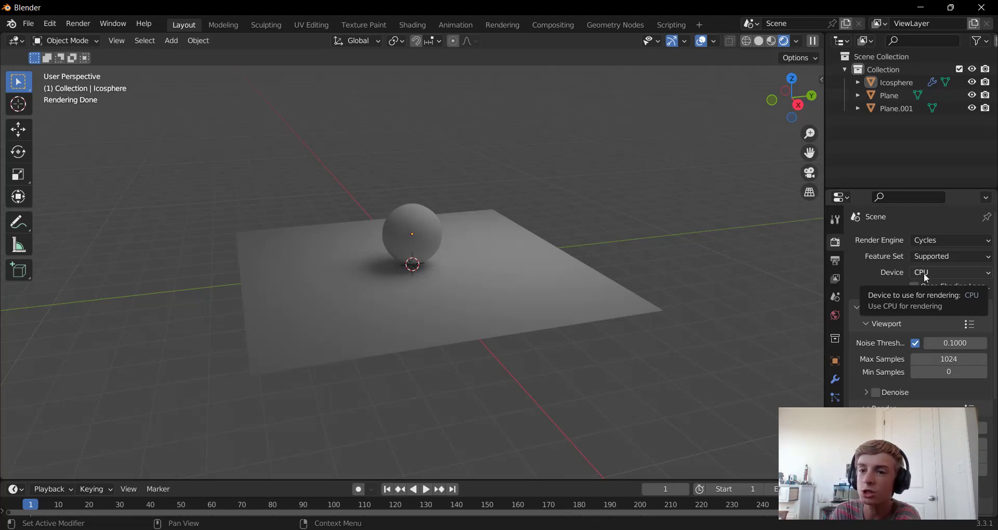
- Open the Cycles render Device choices after the viewport render finishes
click(926, 276)
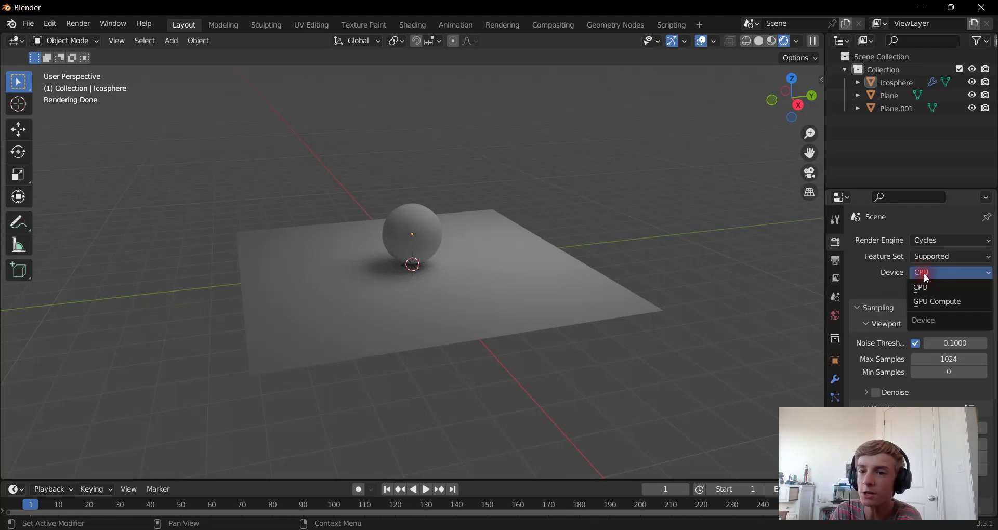
- Set the Cycles device to GPU Compute and show the World properties
click(935, 301)
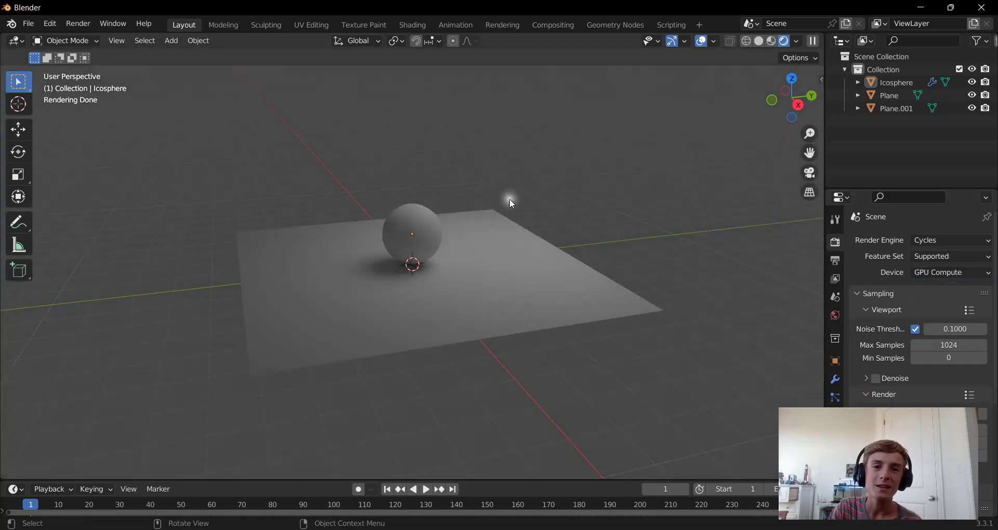
click(835, 317)
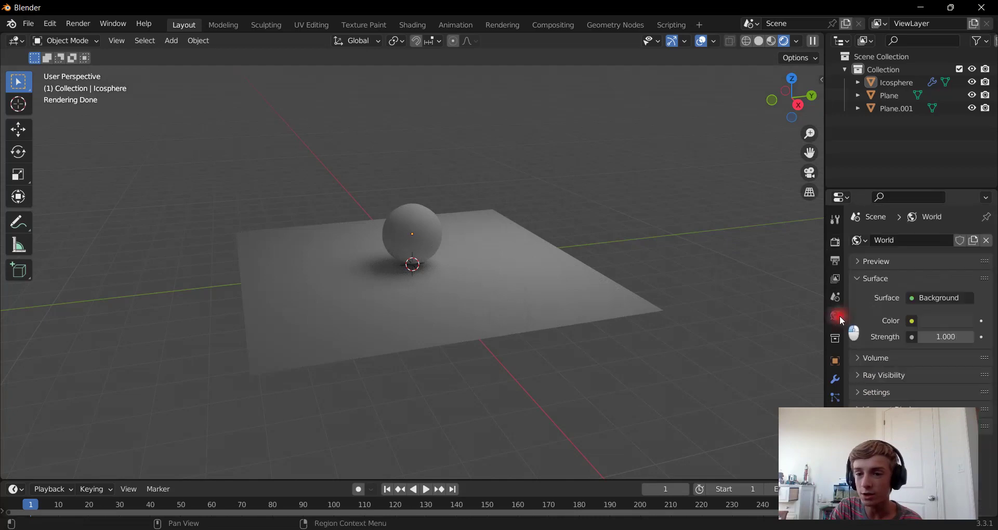
- Darken the World colour to black and orbit the viewport to inspect the render
click(954, 319)
drag(965, 208, 963, 252)
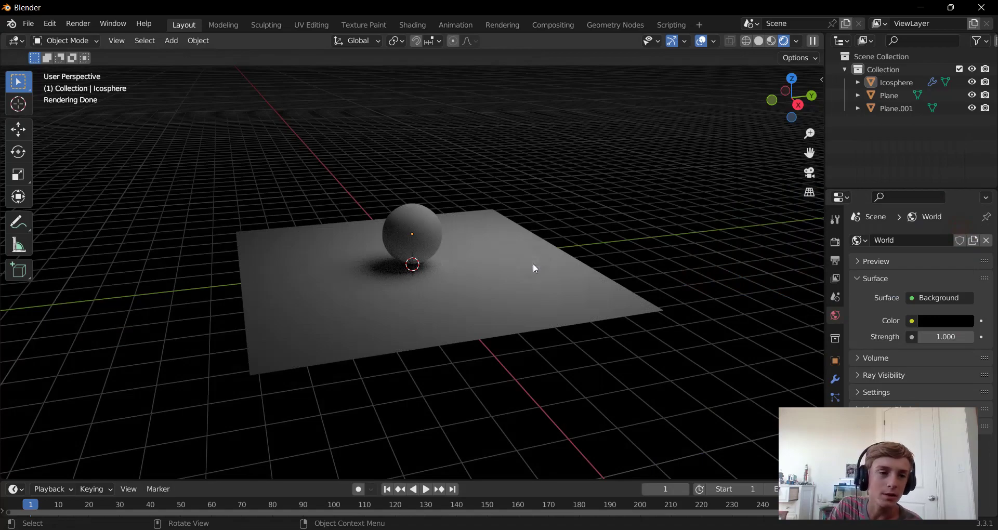
scroll(554, 265, up, 6)
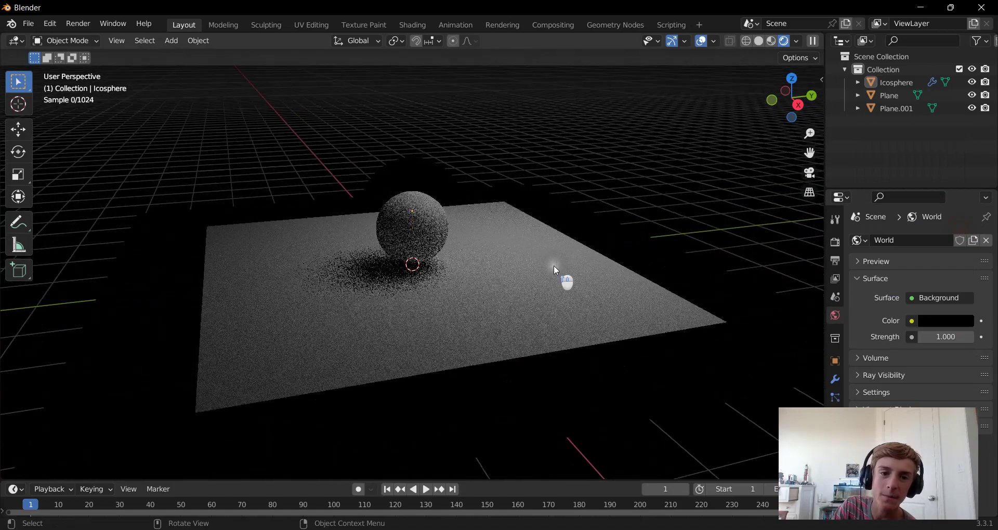
middle_drag(565, 267, 622, 271)
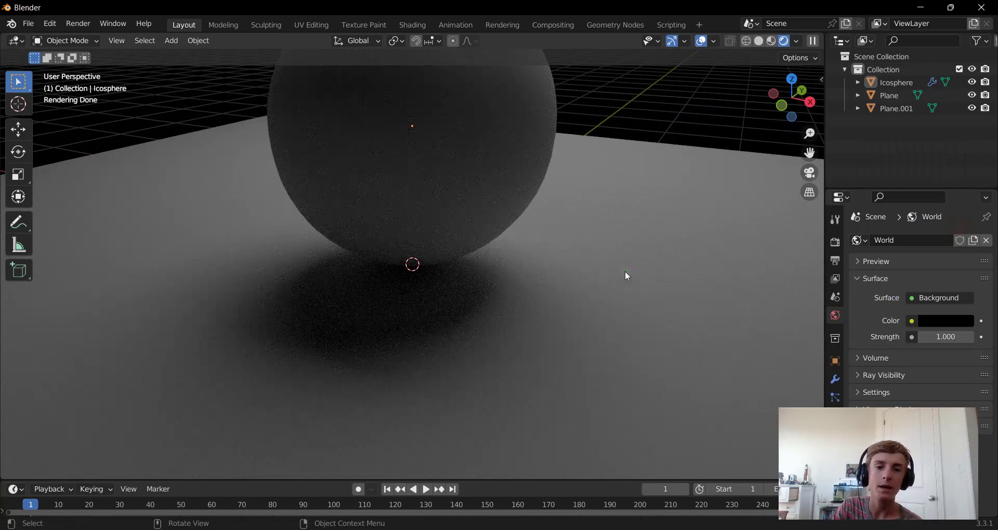
scroll(552, 260, down, 4)
middle_drag(555, 258, 669, 256)
mouse_move(478, 267)
middle_down()
mouse_move(538, 277)
mouse_move(573, 265)
mouse_move(431, 249)
mouse_move(482, 259)
middle_up()
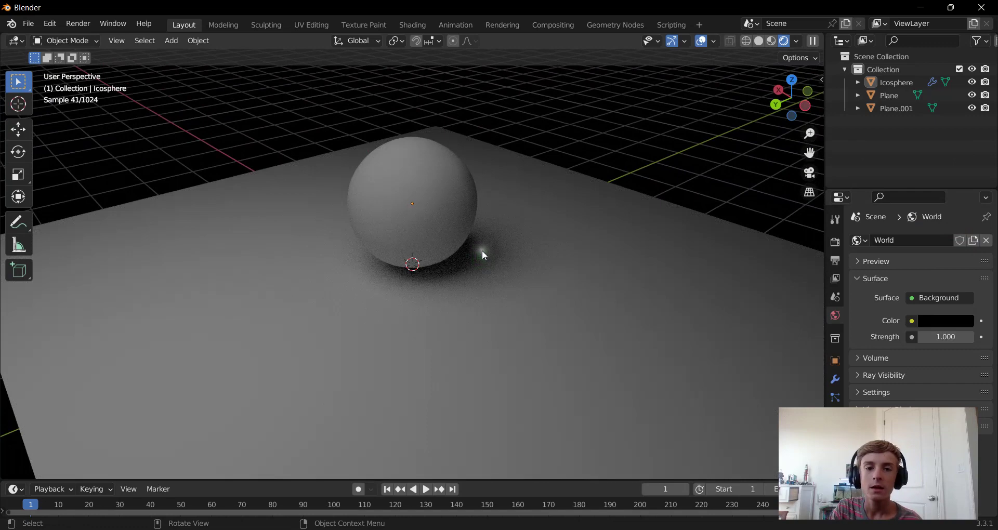